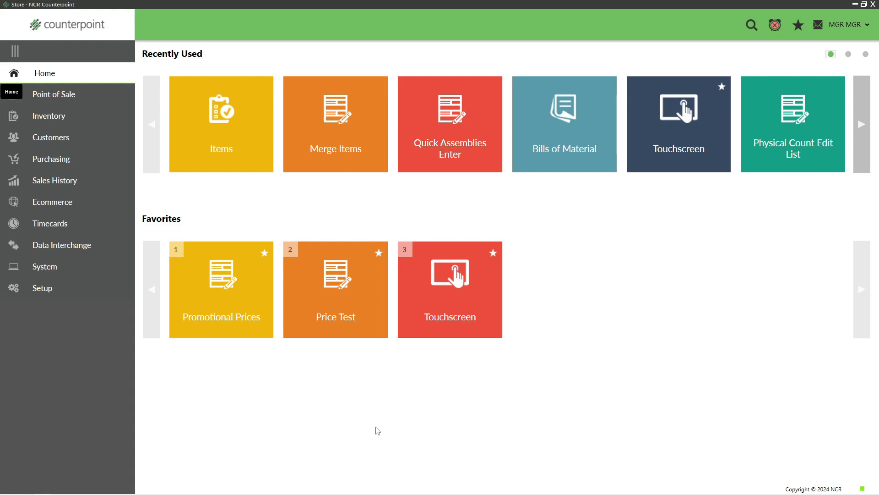
- Open the Merge Items utility from the inventory utilities
left_click(48, 115)
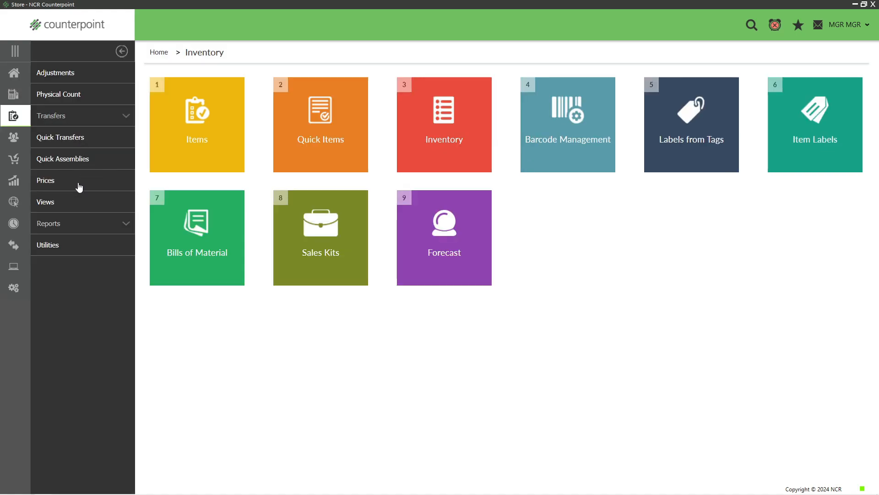
left_click(54, 248)
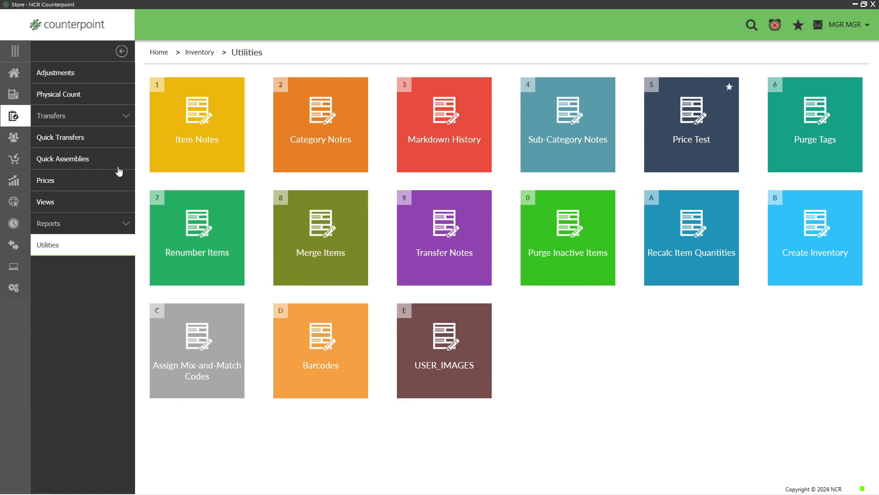
left_click(307, 231)
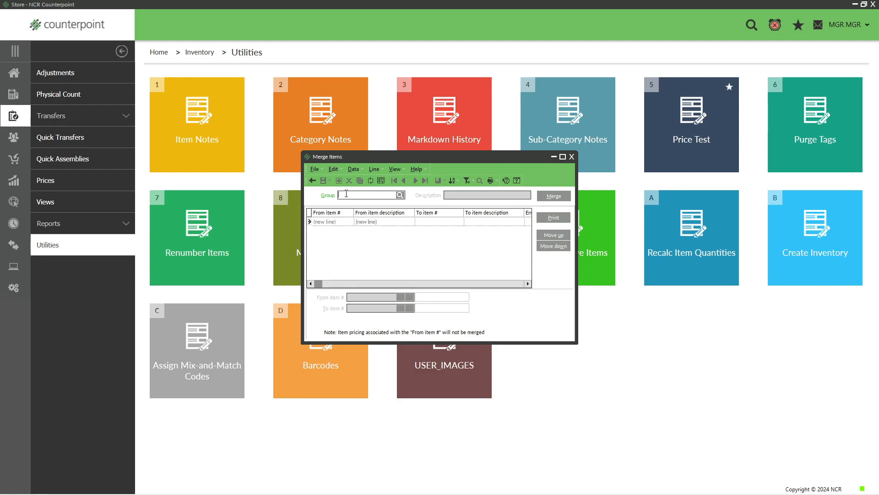
- Create merge group WED-1204 with the description Merge example 12-03
type("WED-1204")
key("Tab")
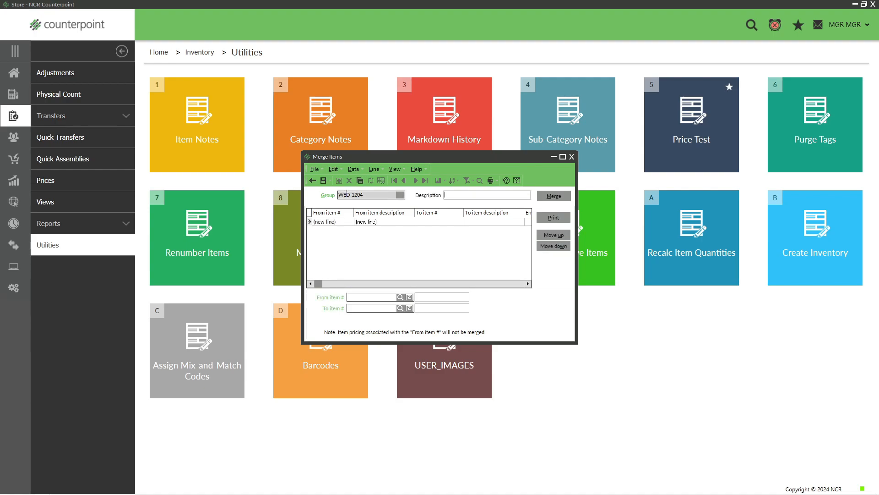
type("Merge example 12-03")
- Search items by the keyword putter and set the From item to 100016
left_click(349, 296)
left_click(400, 297)
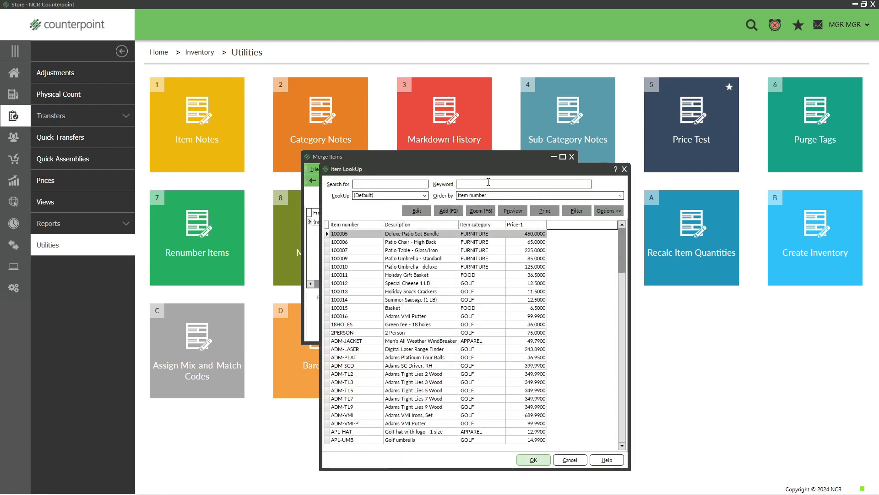
left_click(487, 185)
type("put")
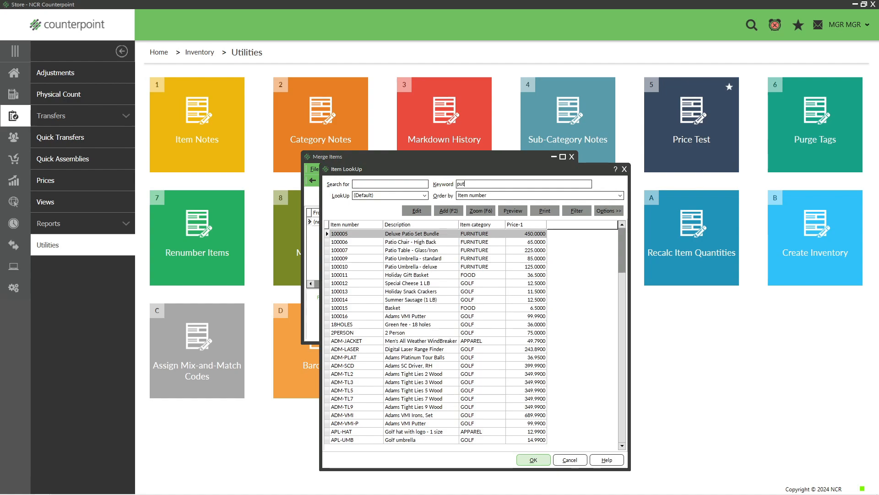
type("ter")
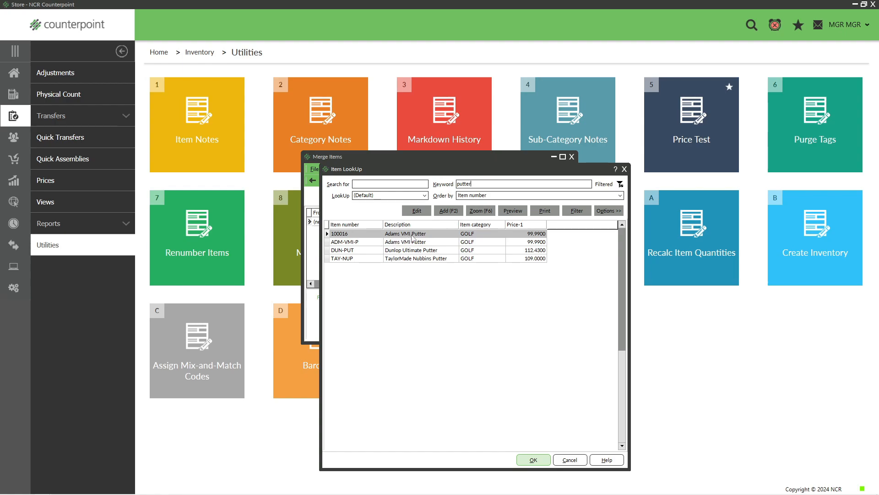
left_click(366, 244)
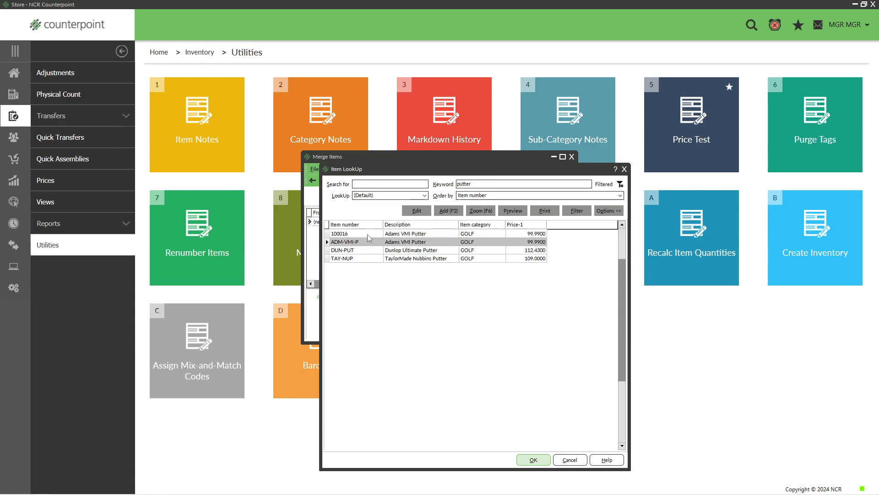
left_click(367, 233)
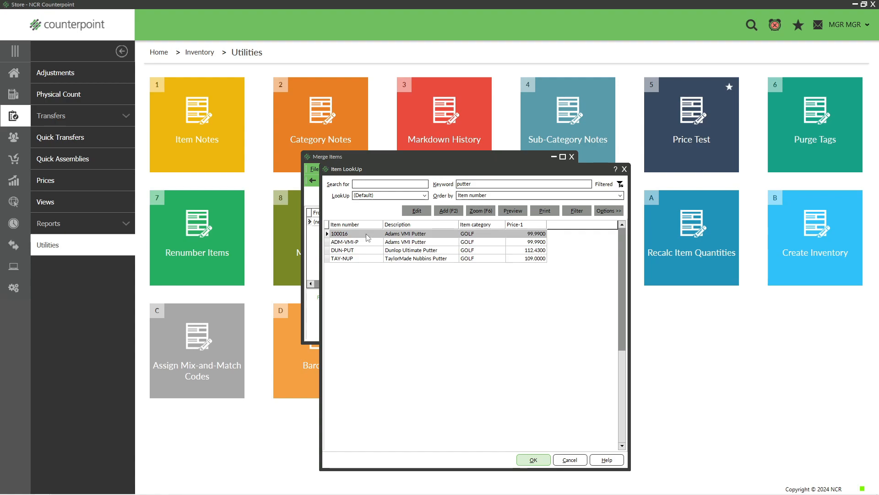
left_click(533, 460)
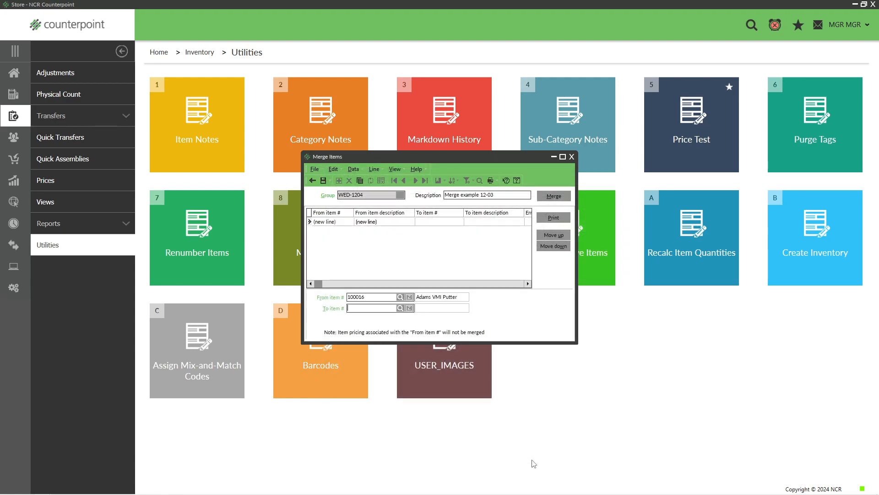
- Search items by the keyword putter and set the To item to ADM-VMI-P
left_click(400, 307)
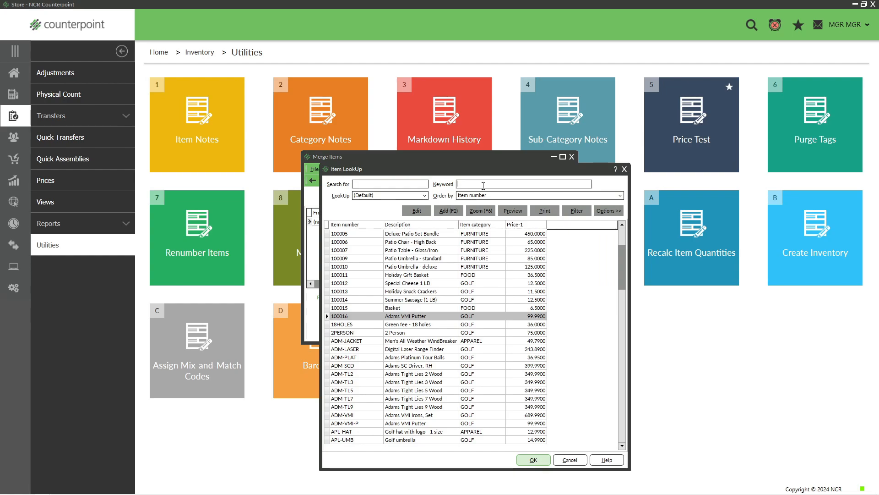
type("putter")
key("Return")
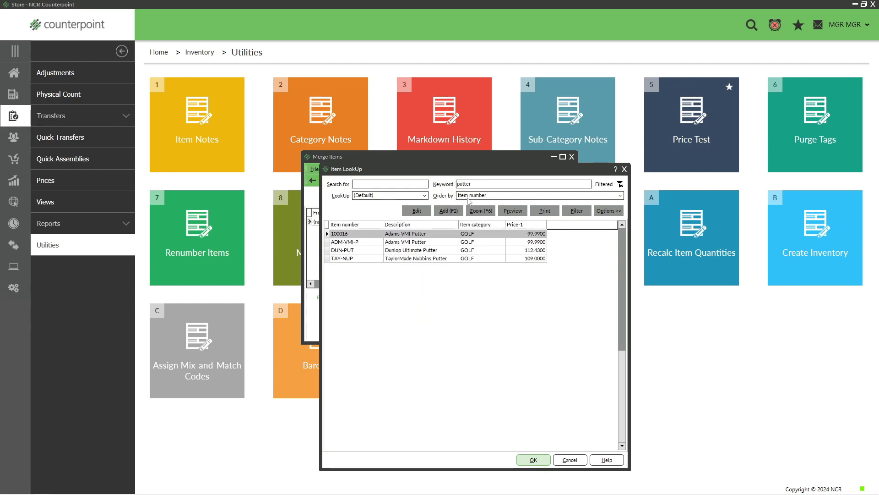
left_click(365, 242)
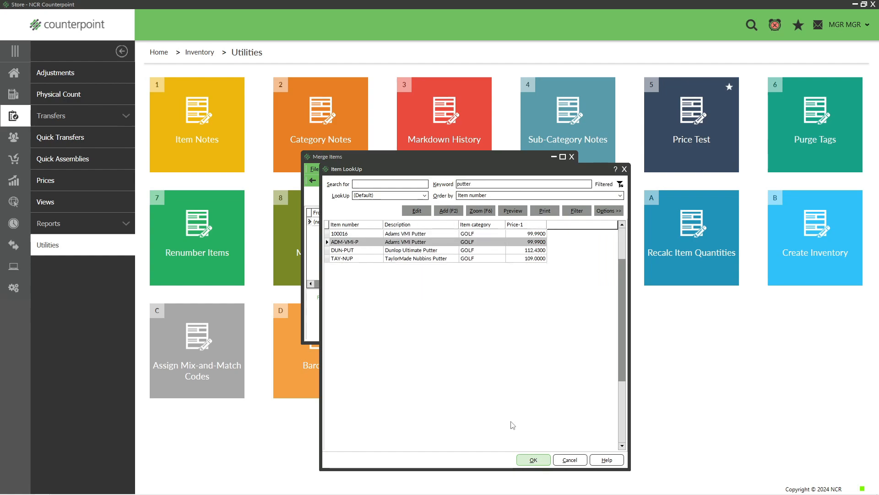
left_click(525, 459)
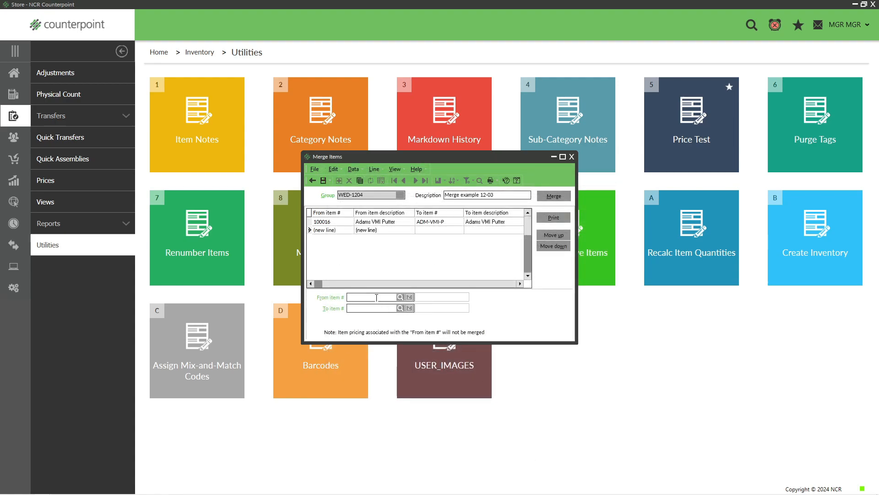
- Review the merge line from 100016 to ADM-VMI-P
left_click(360, 222)
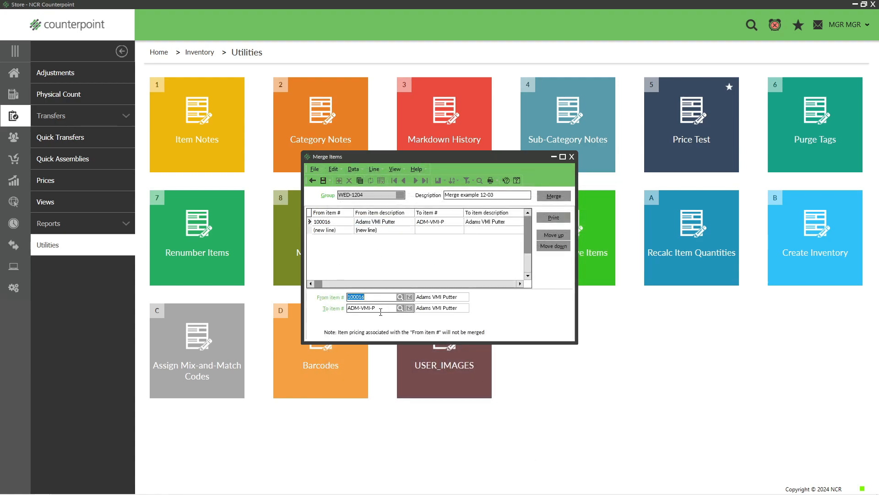
left_click_drag(378, 310, 342, 310)
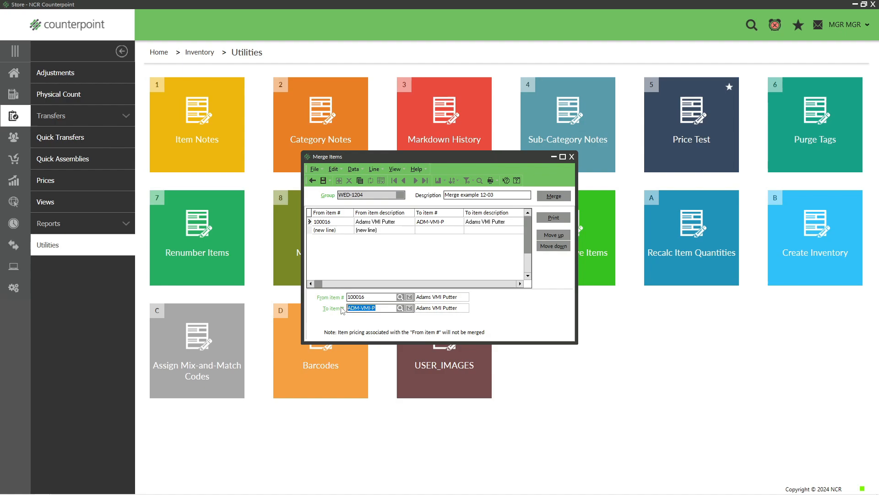
left_click(366, 297)
left_click(351, 232)
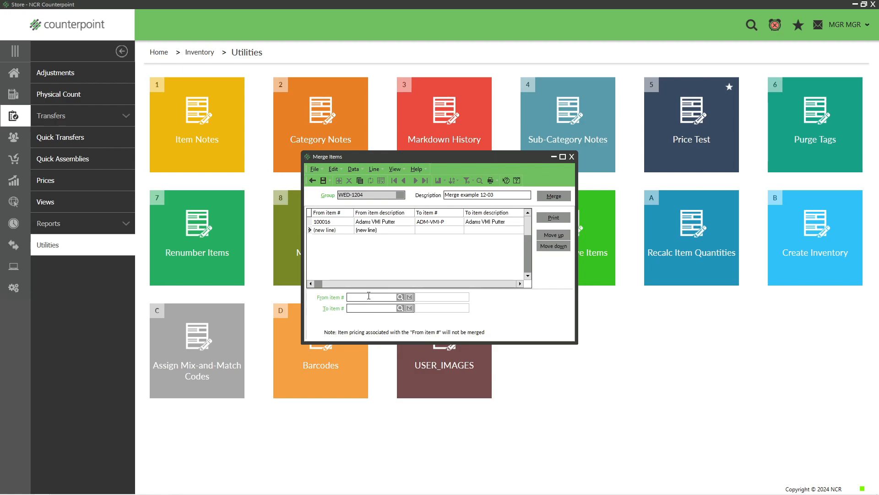
left_click(345, 225)
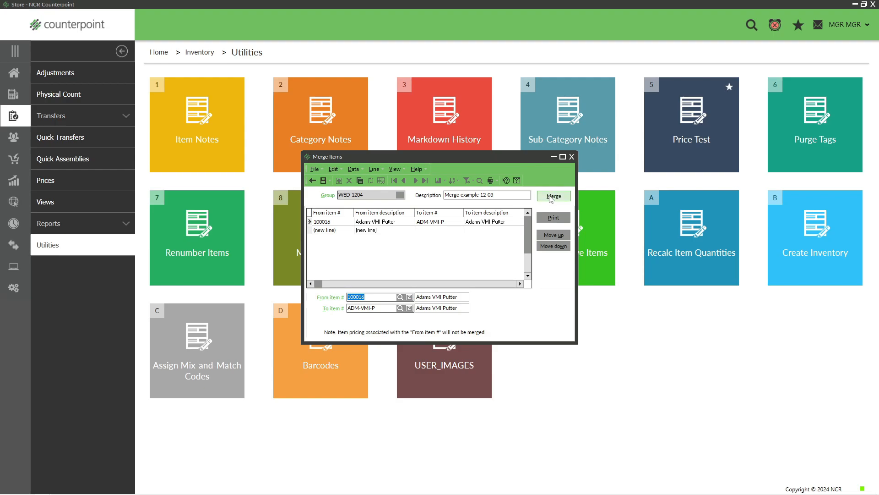
- Run the merge, saving the changes, closing the merge report preview and confirming the merge
left_click(551, 197)
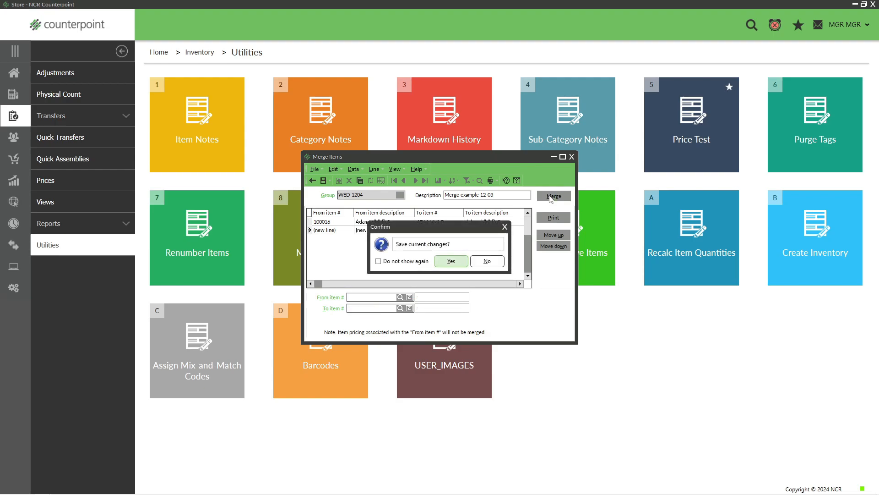
left_click(449, 264)
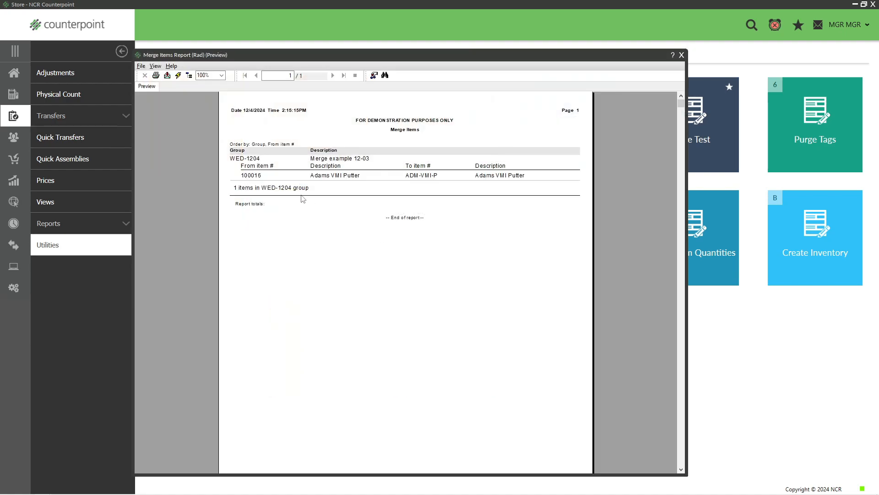
left_click(256, 176)
left_click(333, 179)
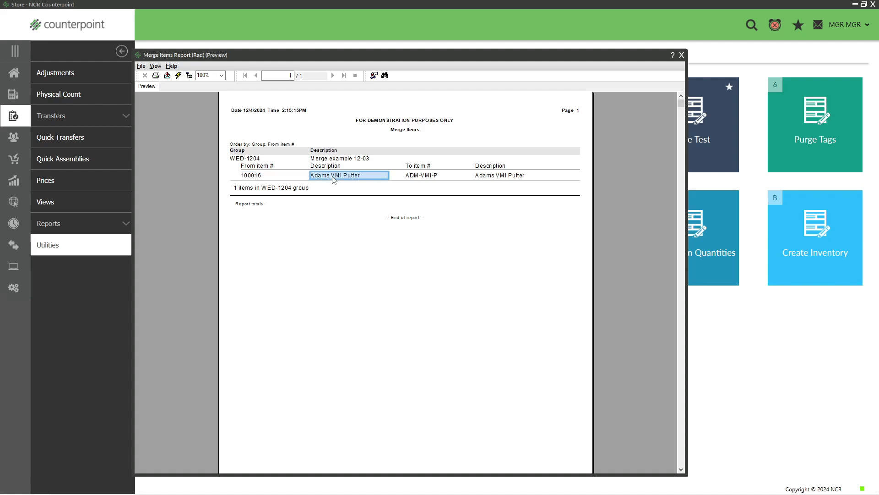
left_click(141, 67)
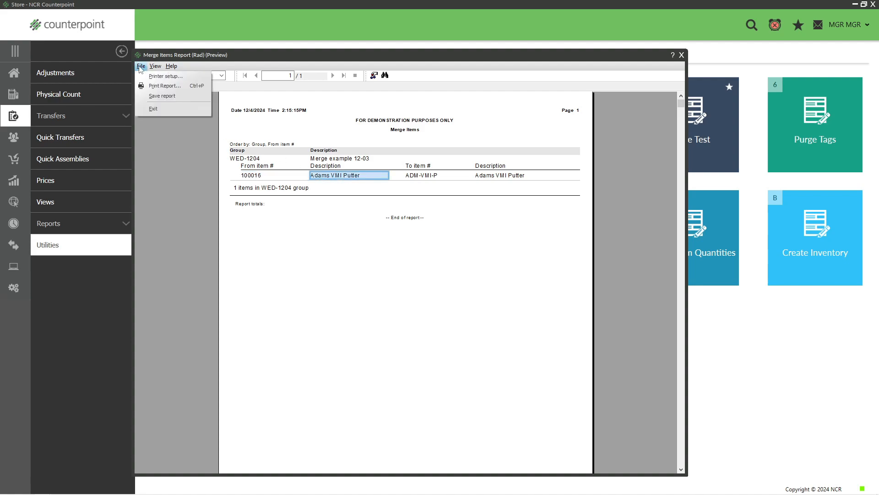
left_click(152, 109)
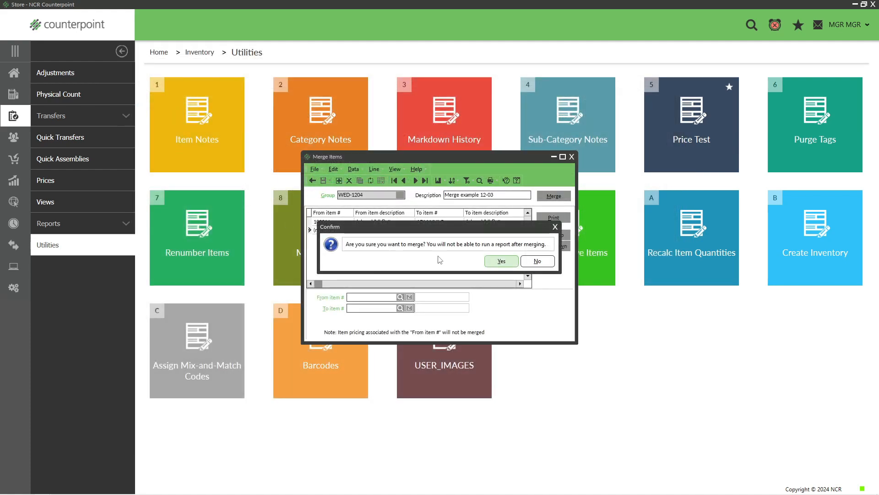
left_click(499, 262)
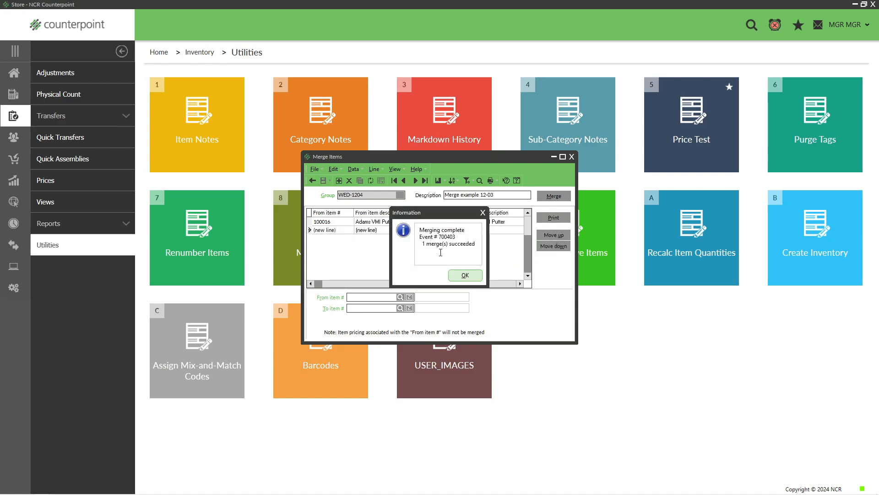
left_click(465, 274)
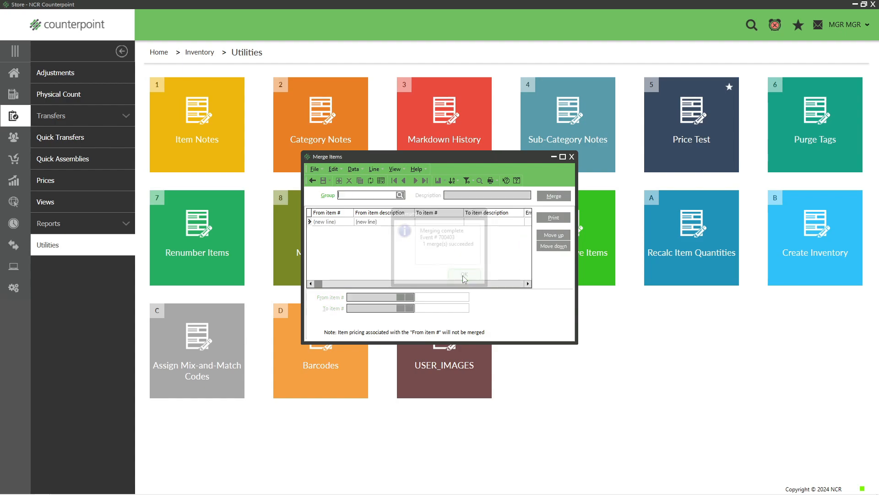
- Close the merge window and look up putters in Items to open item ADM-VMI-P
left_click(572, 156)
left_click(14, 74)
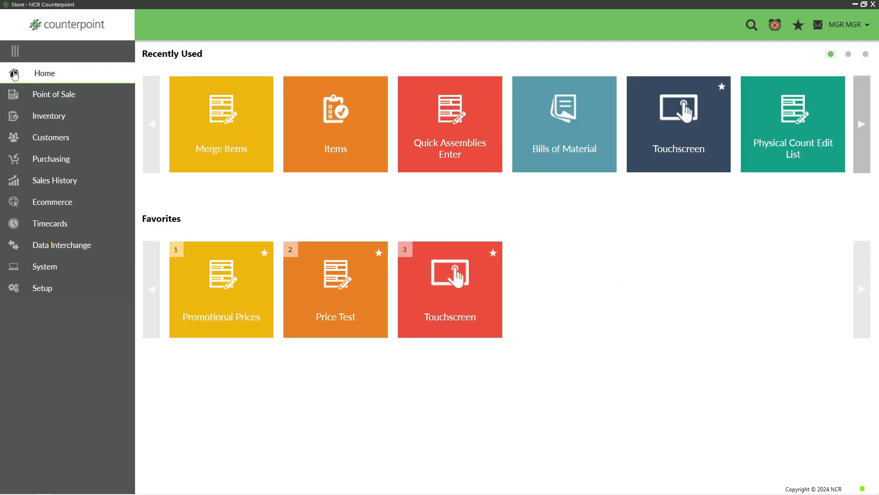
left_click(60, 118)
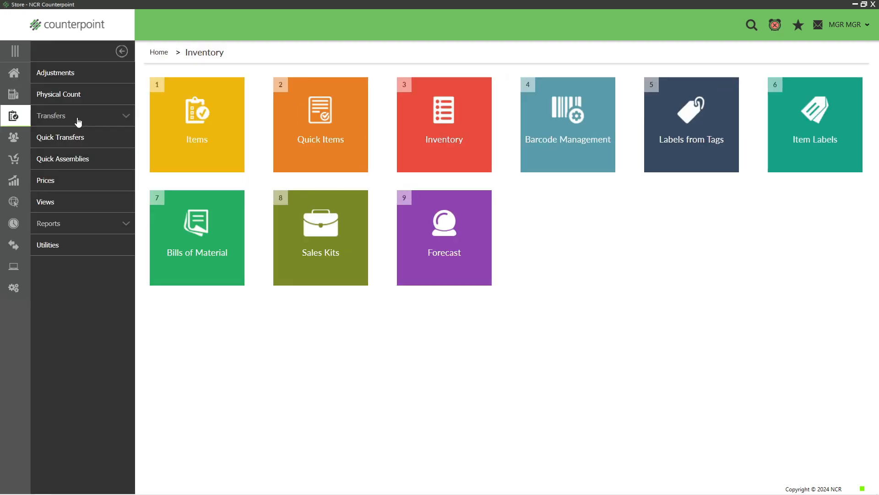
left_click(180, 141)
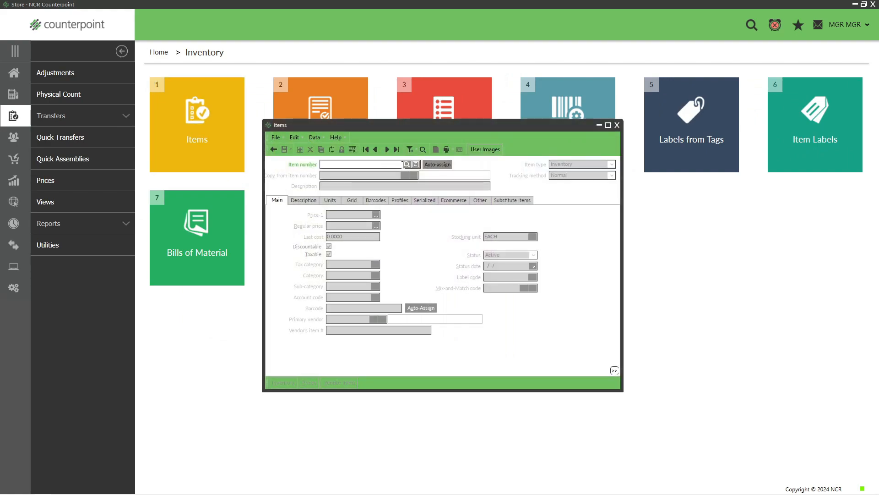
left_click(406, 164)
type("pu")
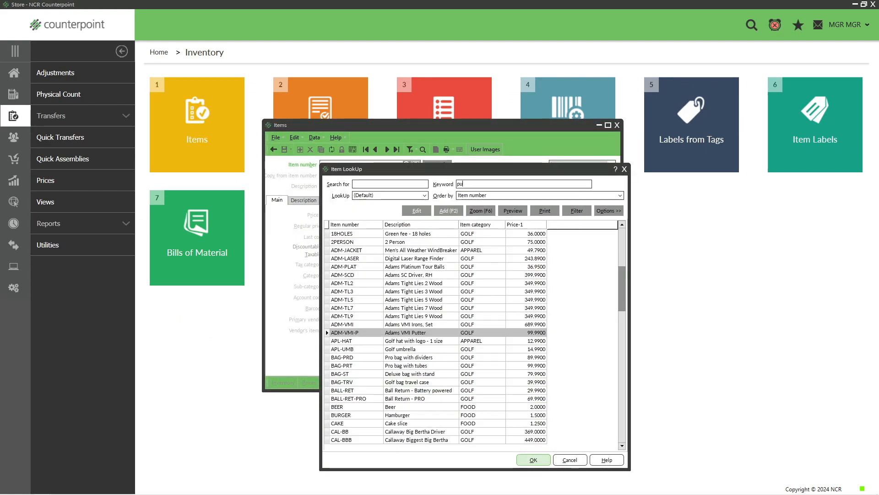
type("tter")
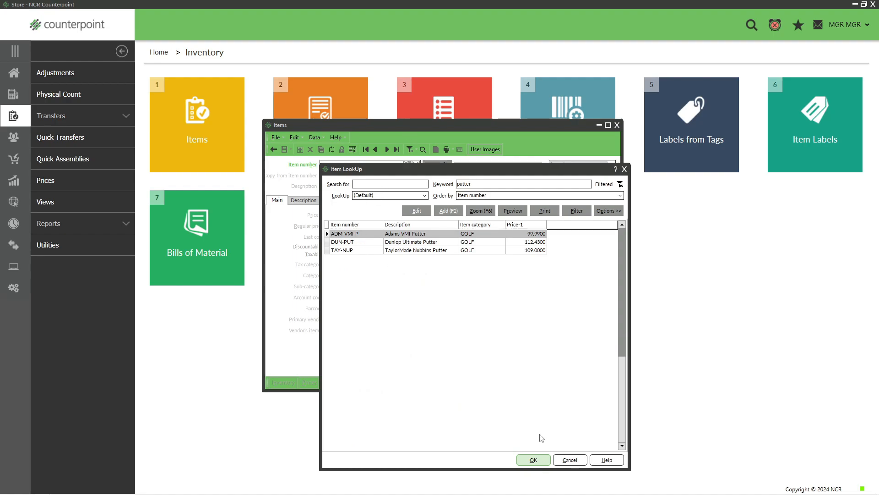
left_click(534, 460)
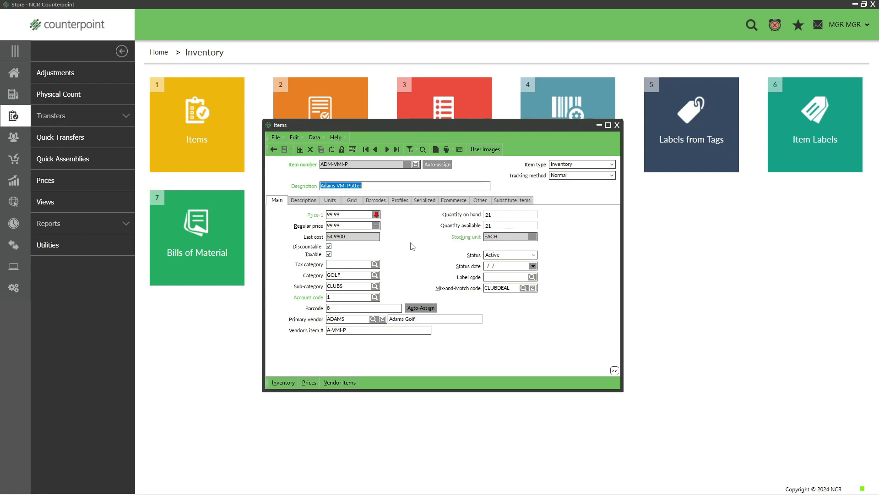
- Close the item window and open Renumber Items from the Inventory utilities
left_click(617, 125)
left_click(18, 82)
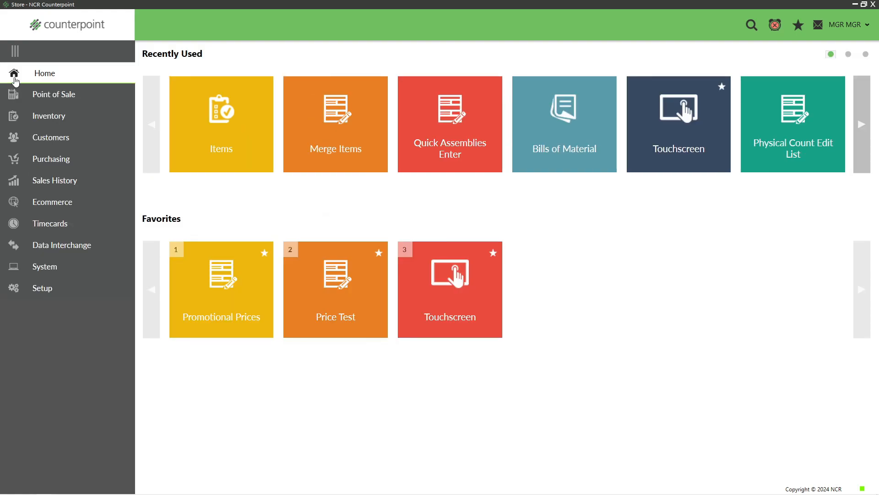
left_click(42, 116)
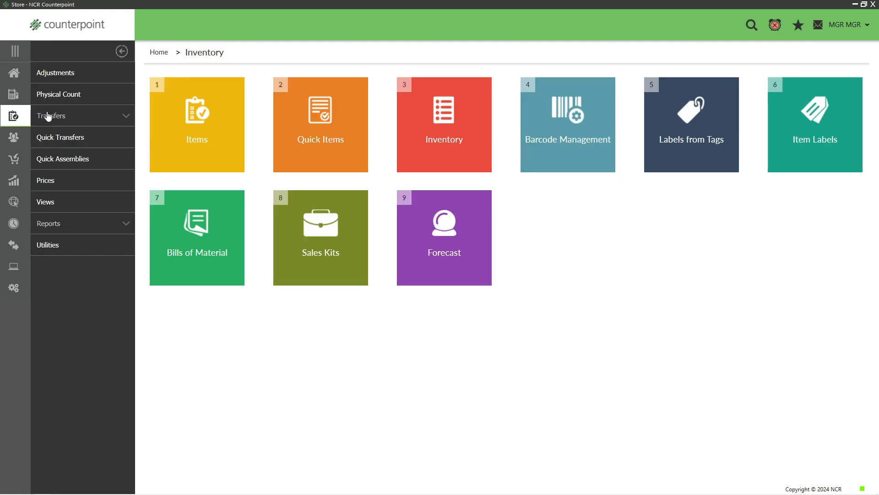
left_click(48, 248)
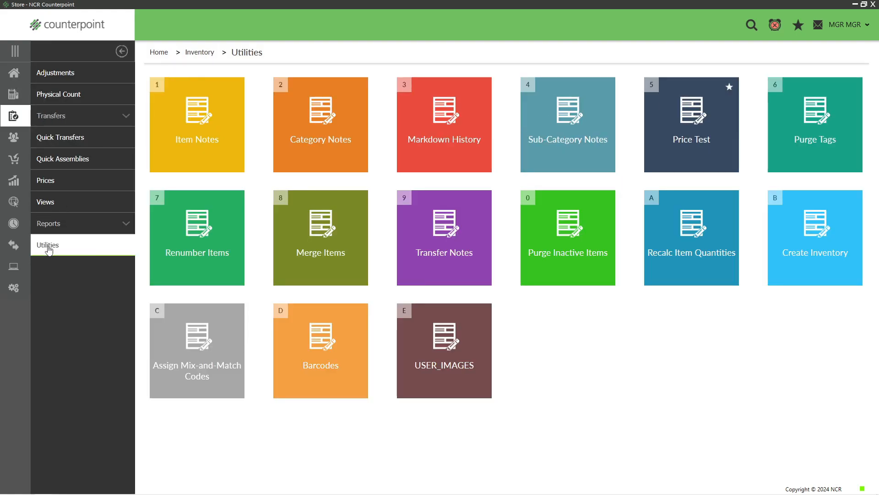
left_click(202, 257)
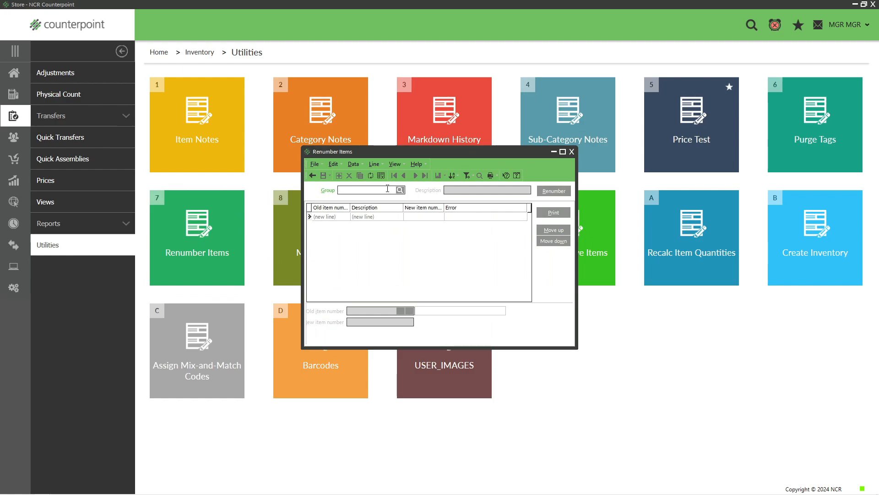
- Create renumber group RENUM-1203 with the description Renum 12-03
type("RENUM-1203")
key("Tab")
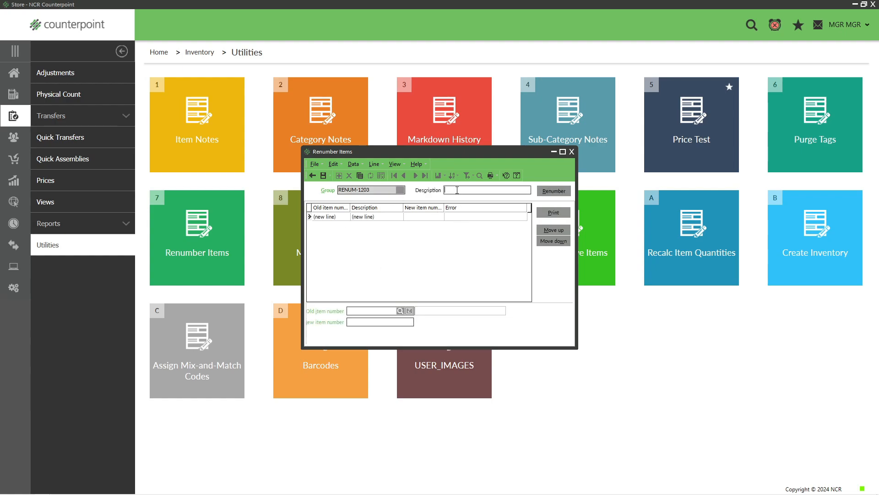
type("Renum 12-03")
- Add a renumber line changing old item TOP-XLT to new item number TOP-XLLT
left_click(399, 311)
left_click(361, 300)
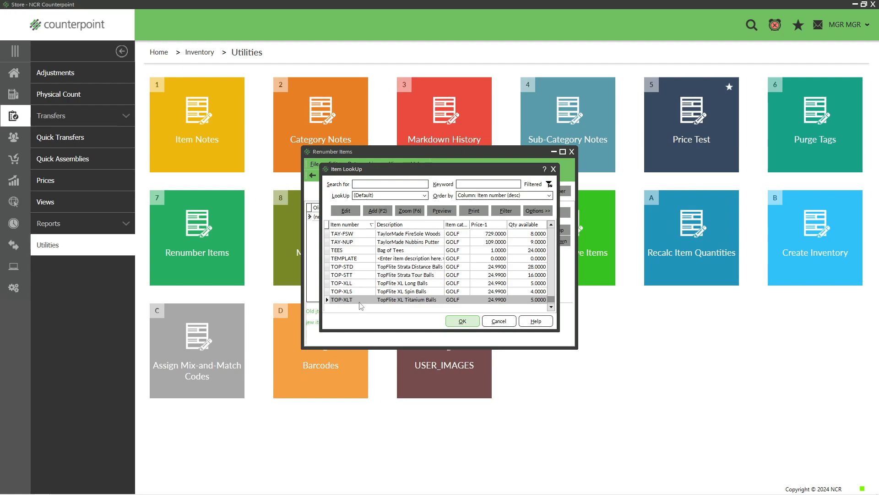
left_click(461, 322)
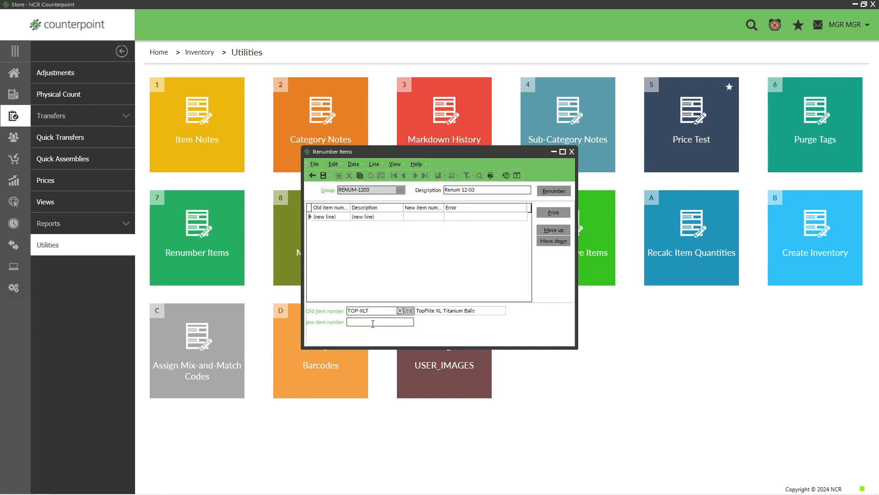
type("TOP-XLLT")
key("Return")
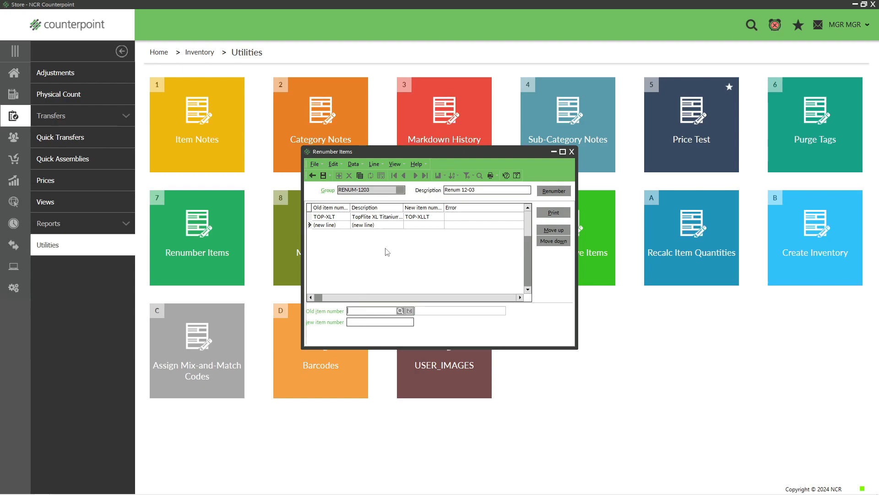
- Run the renumber, saving the changes, closing the renumber report preview and confirming the renumbering
left_click(380, 218)
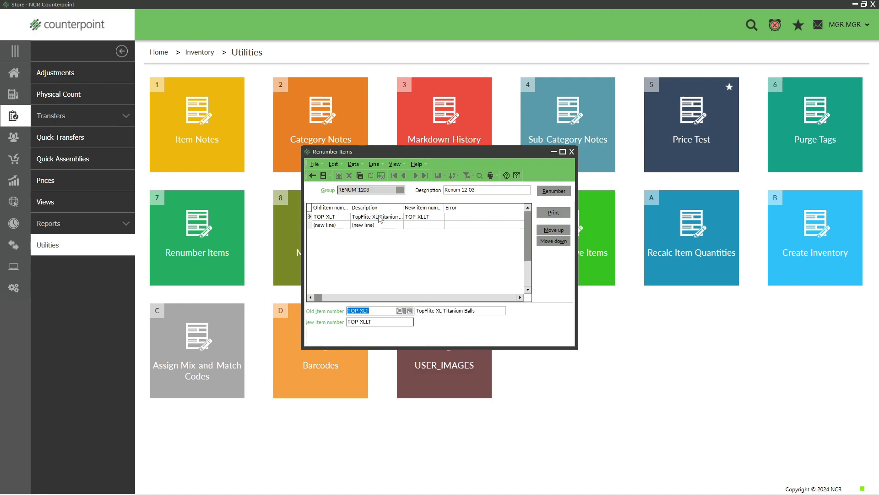
left_click(554, 191)
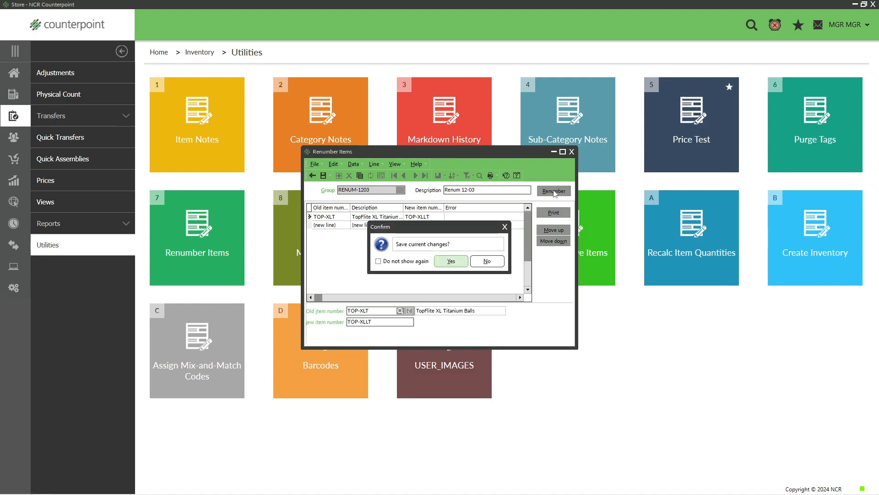
left_click(443, 263)
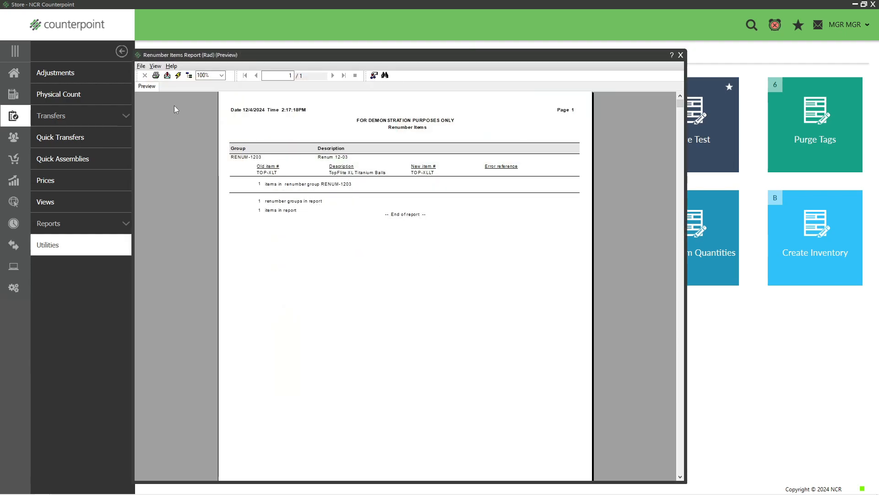
left_click(141, 65)
left_click(155, 110)
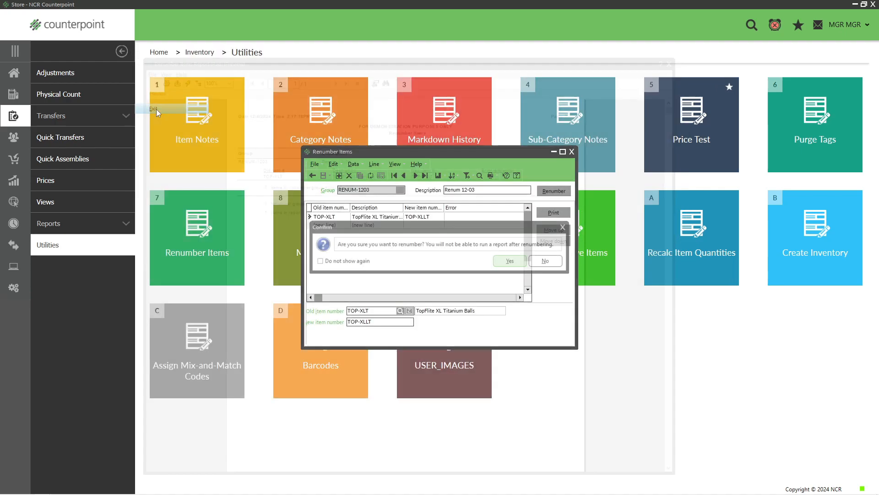
left_click(508, 261)
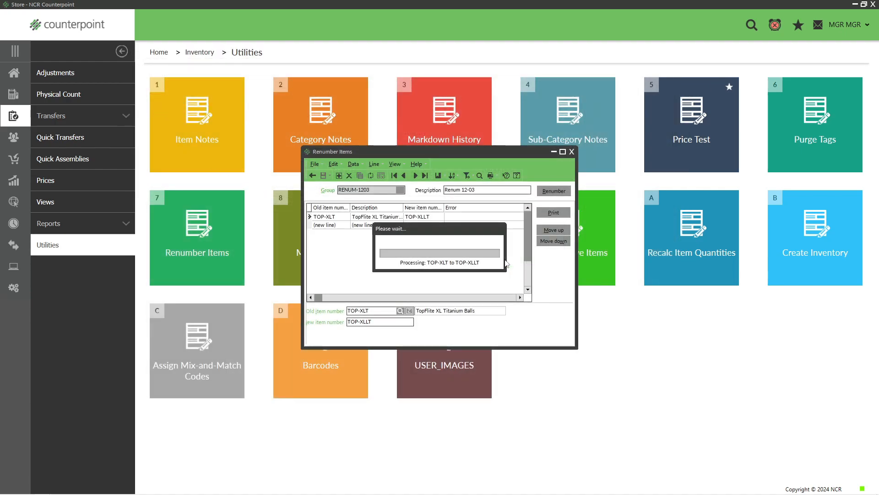
left_click(466, 278)
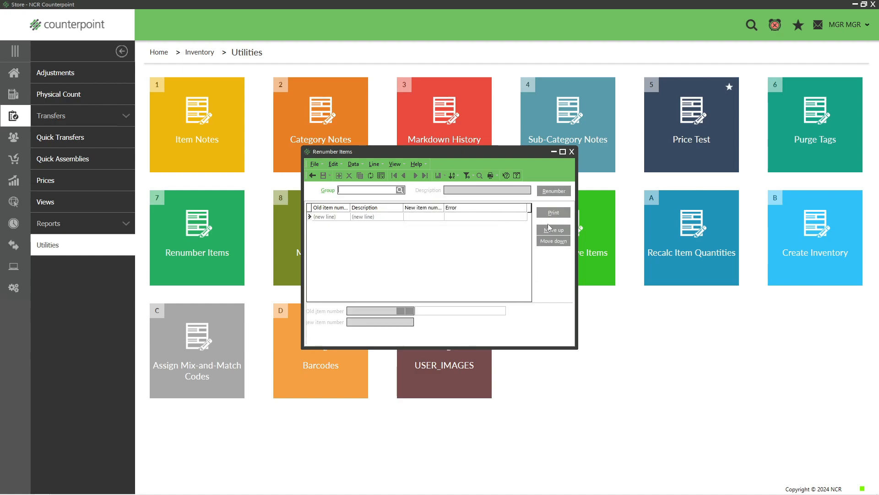
- Close the Renumber Items window and open Items from Inventory
left_click(572, 153)
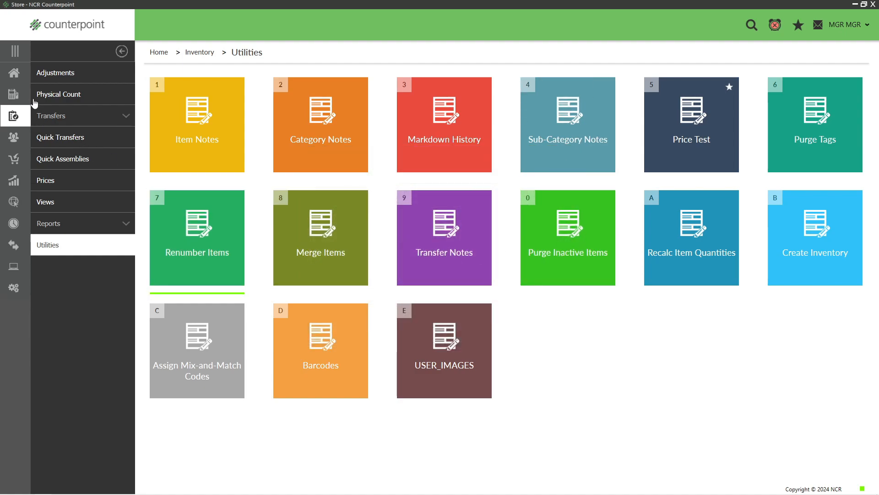
left_click(14, 73)
left_click(59, 120)
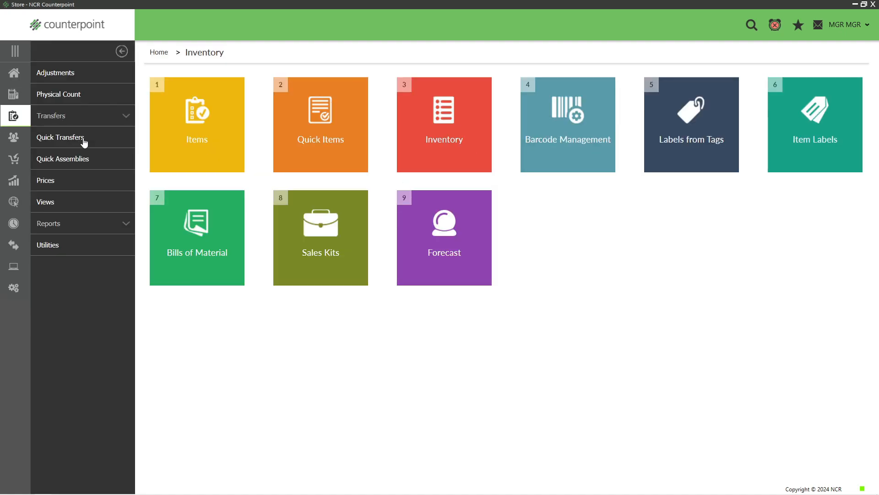
left_click(197, 145)
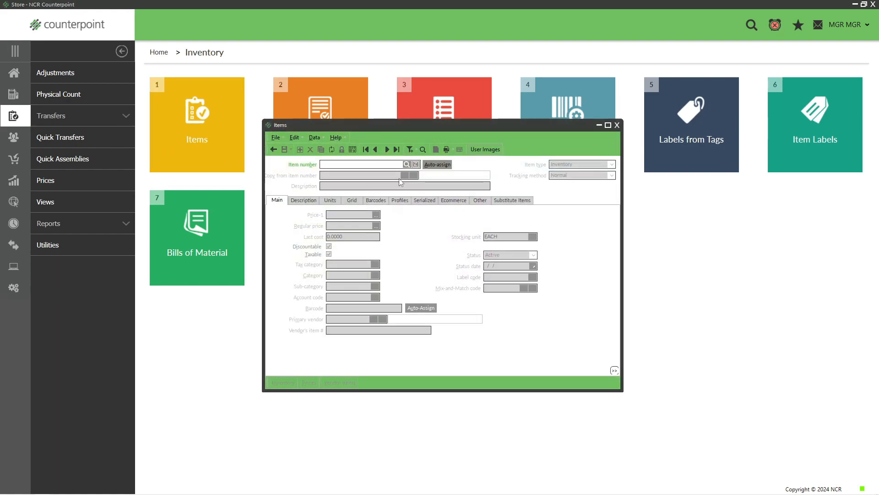
- Look up and open item TOP-XLLT in the item lookup list
left_click(406, 164)
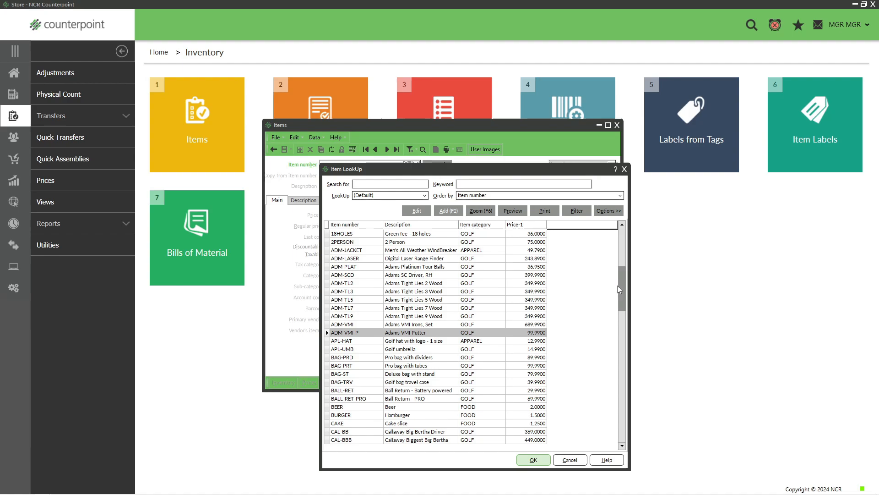
left_click_drag(617, 285, 618, 443)
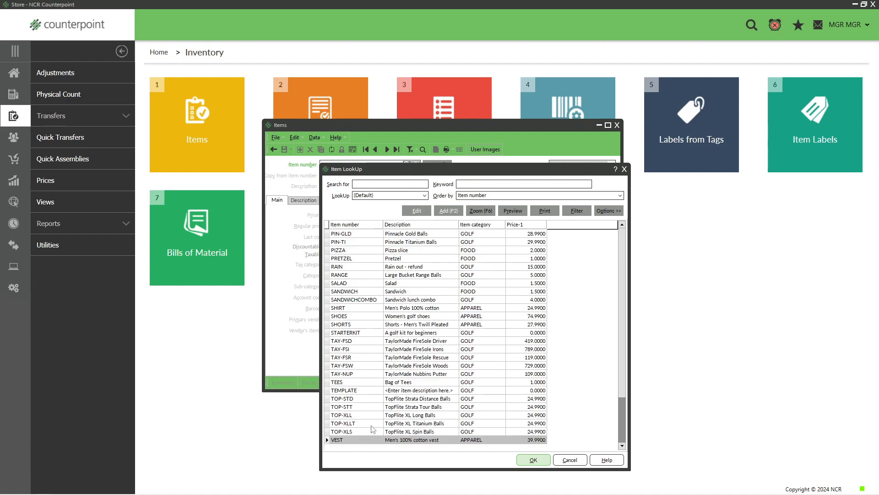
left_click(365, 423)
left_click(525, 461)
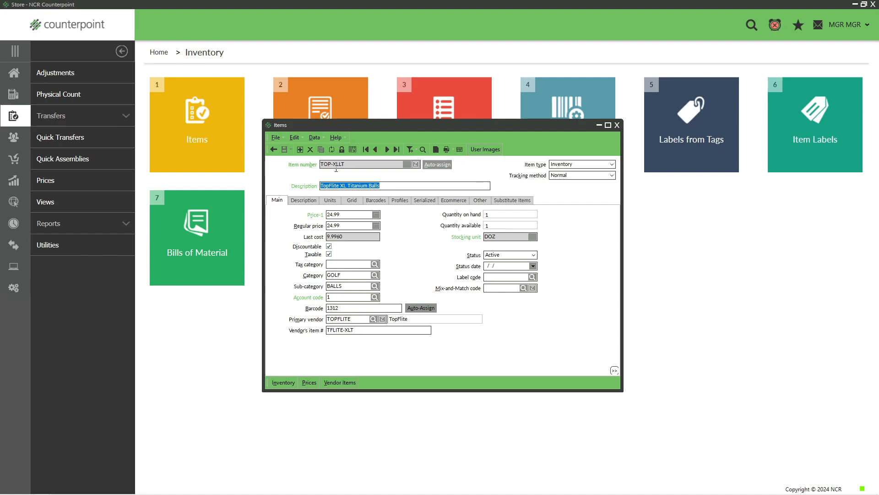
- Save the TOP-XLLT item record and close the Items window
left_click(347, 186)
type("L")
key("BackSpace")
left_click(284, 150)
left_click(617, 125)
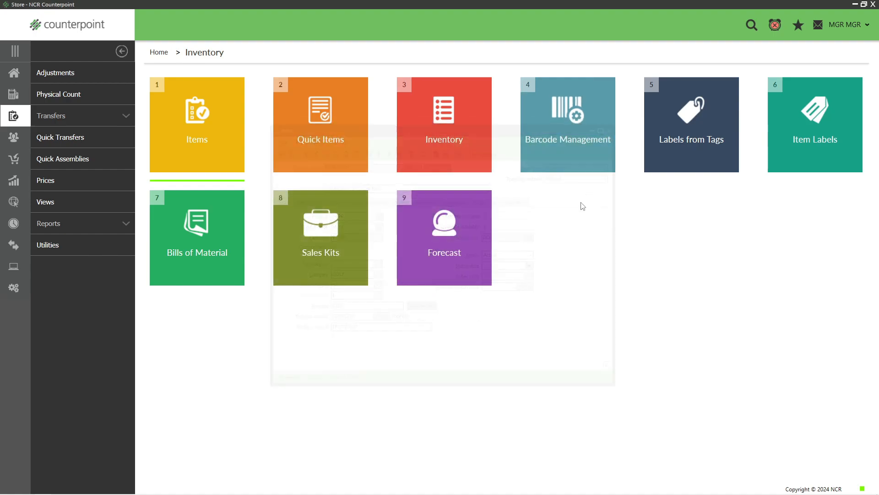